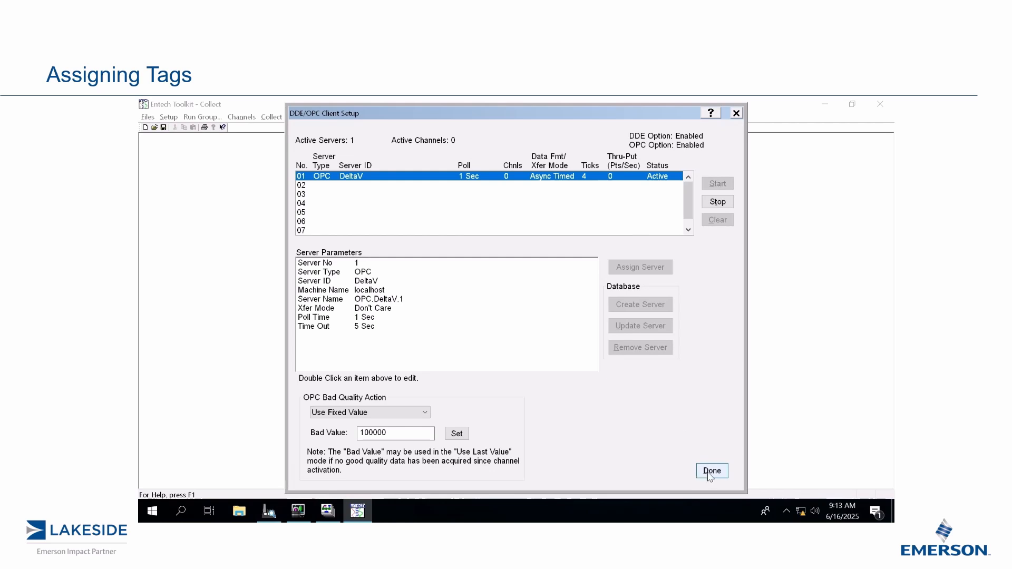
Close the OPC client setup and assign the AIC_103-PID1.PV tag from area PROC_CONT_1 to data server channel 1.
click(708, 470)
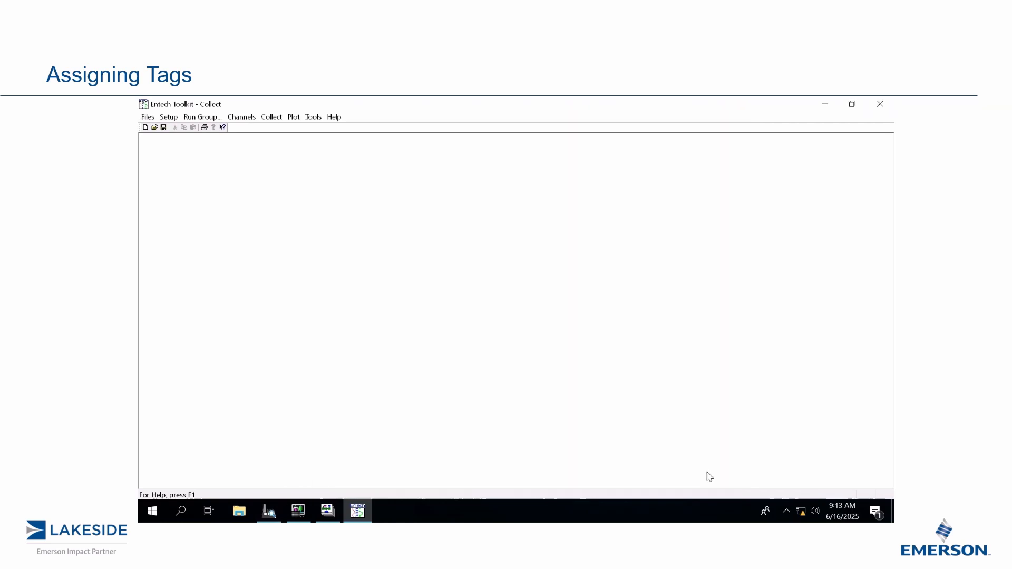
click(234, 119)
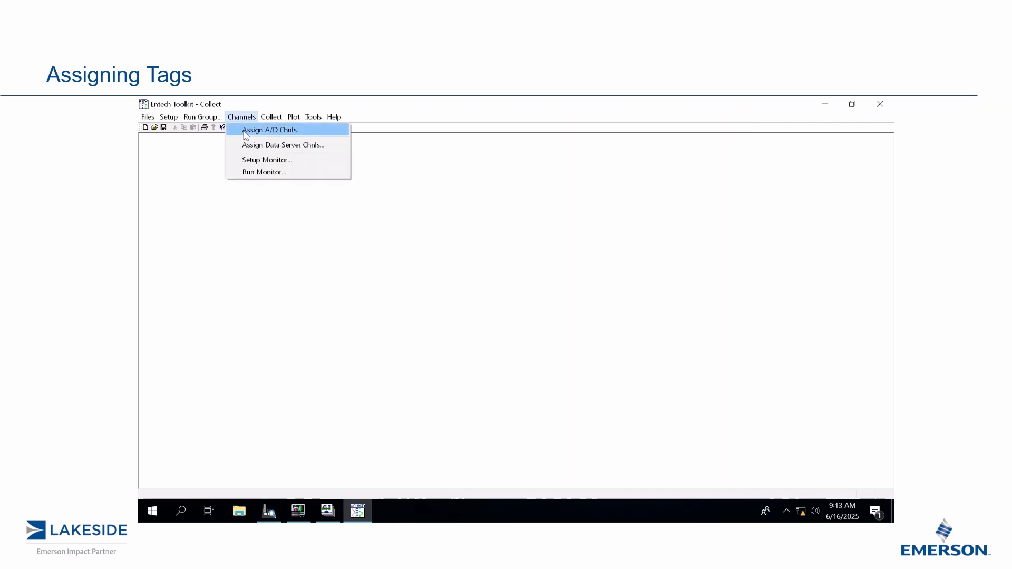
click(276, 146)
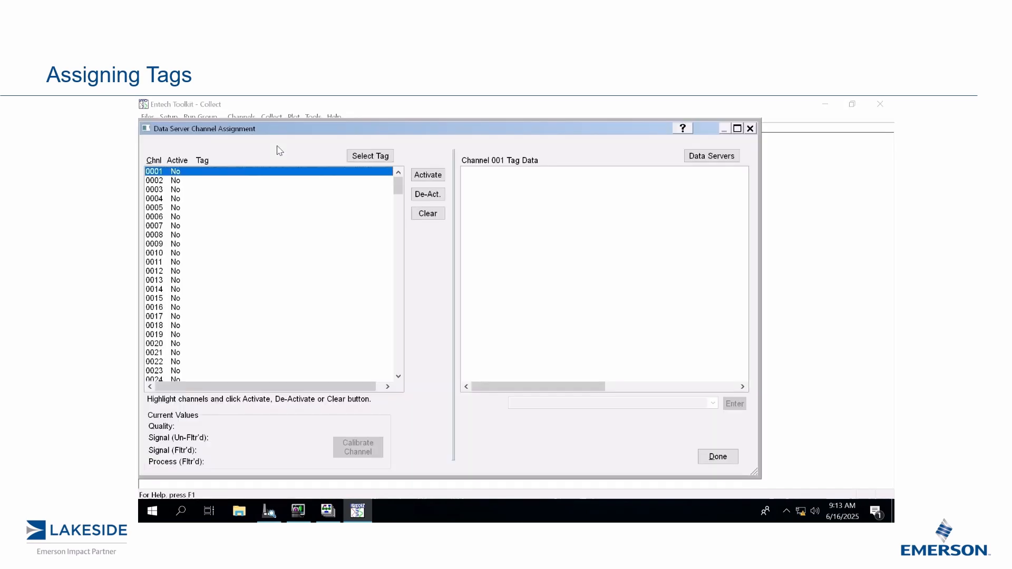
click(372, 157)
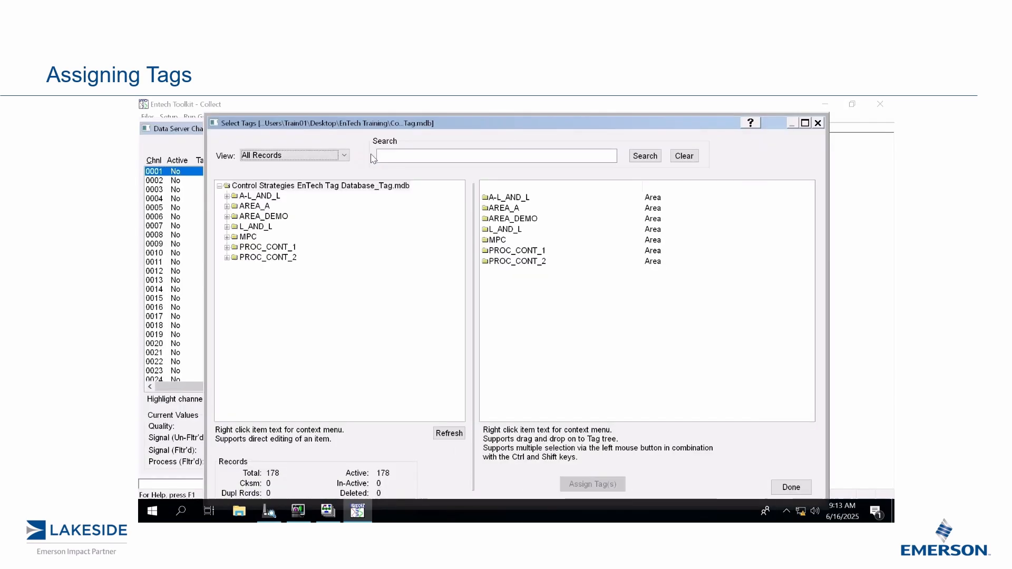
click(228, 248)
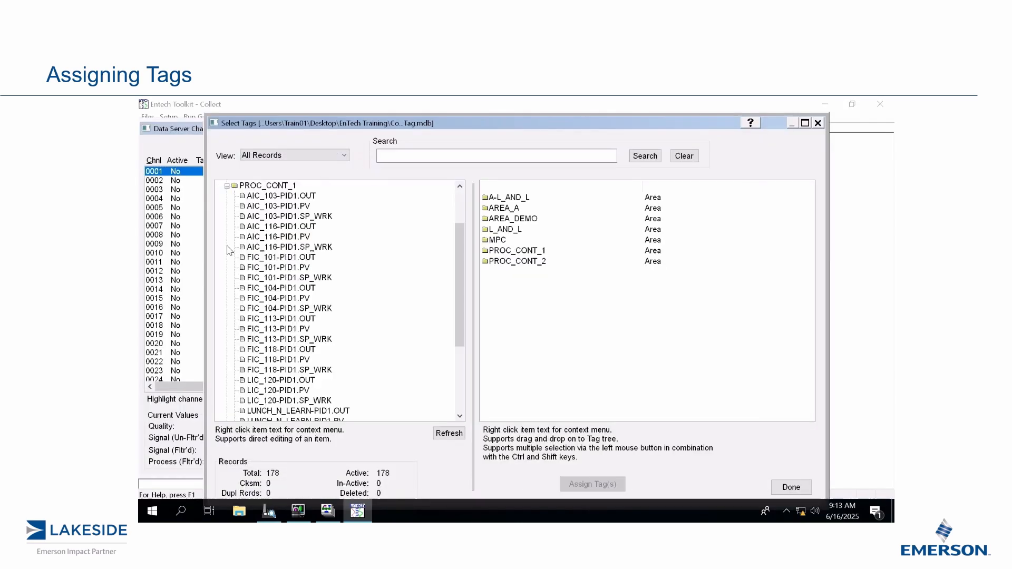
click(294, 206)
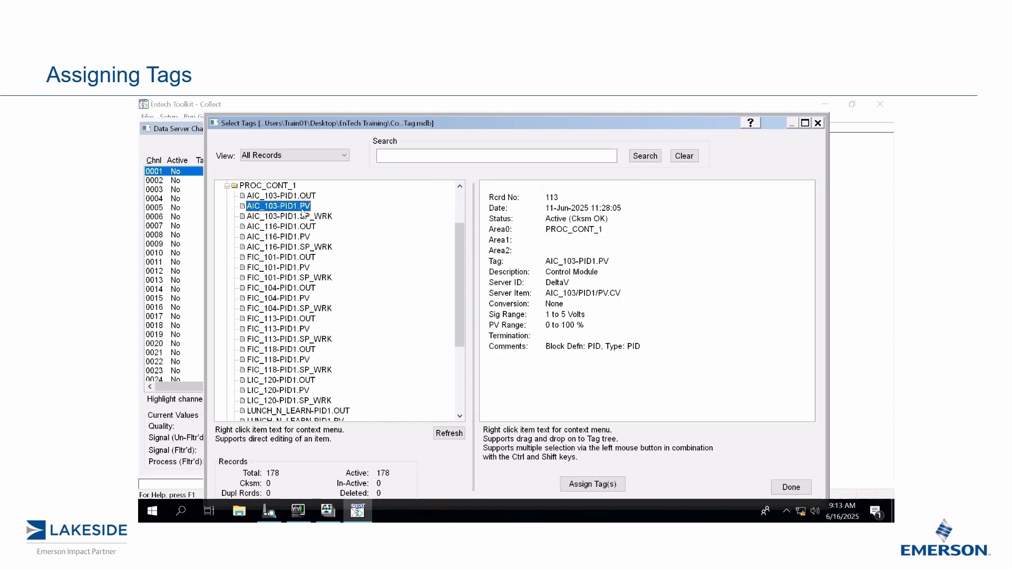
click(589, 486)
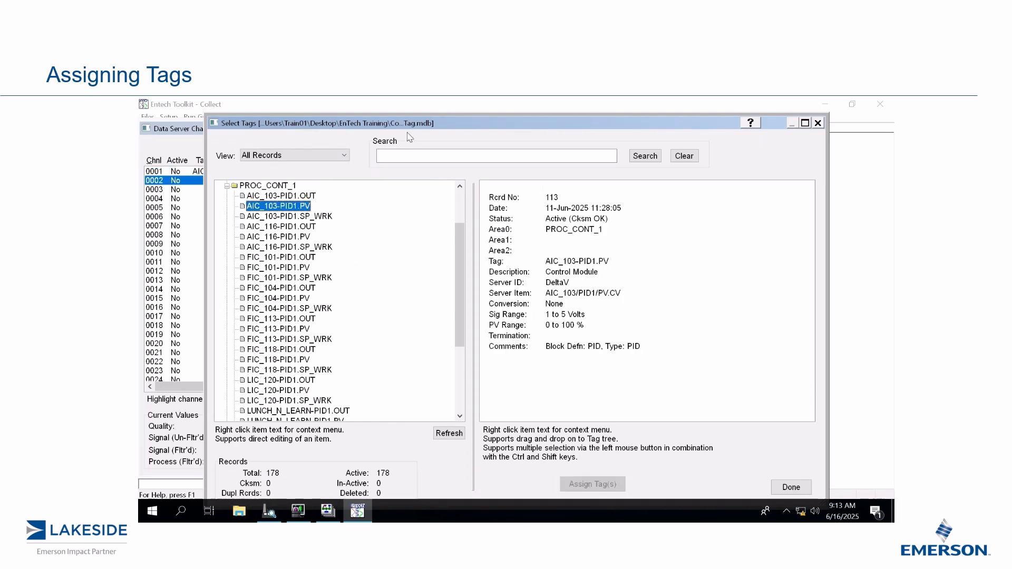
Assign FIC_104-PID1.PV to channel 2 and PIC_102-PID1.PV to channel 3, and finish the tag selection.
drag(461, 124, 502, 122)
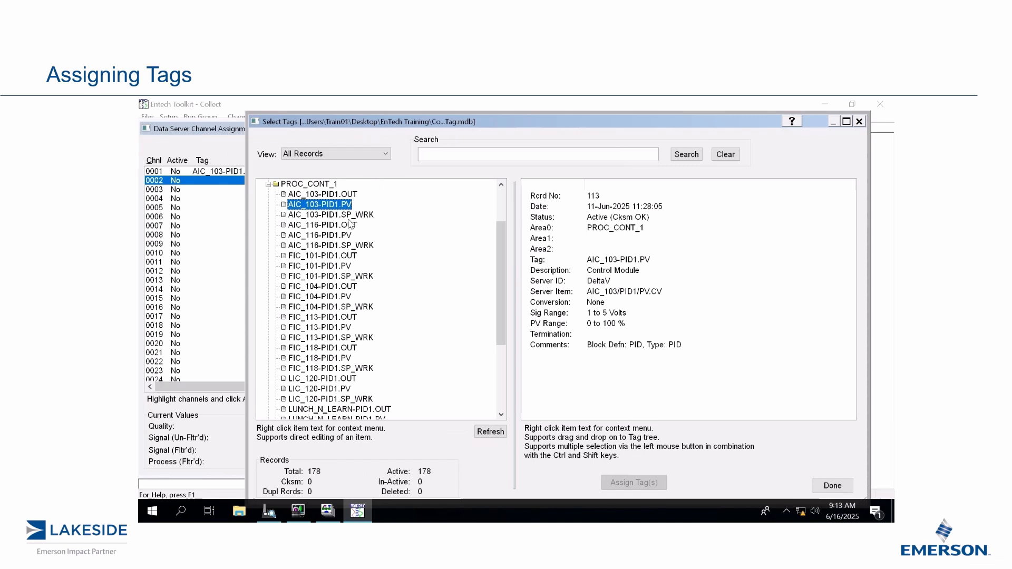
double_click(341, 297)
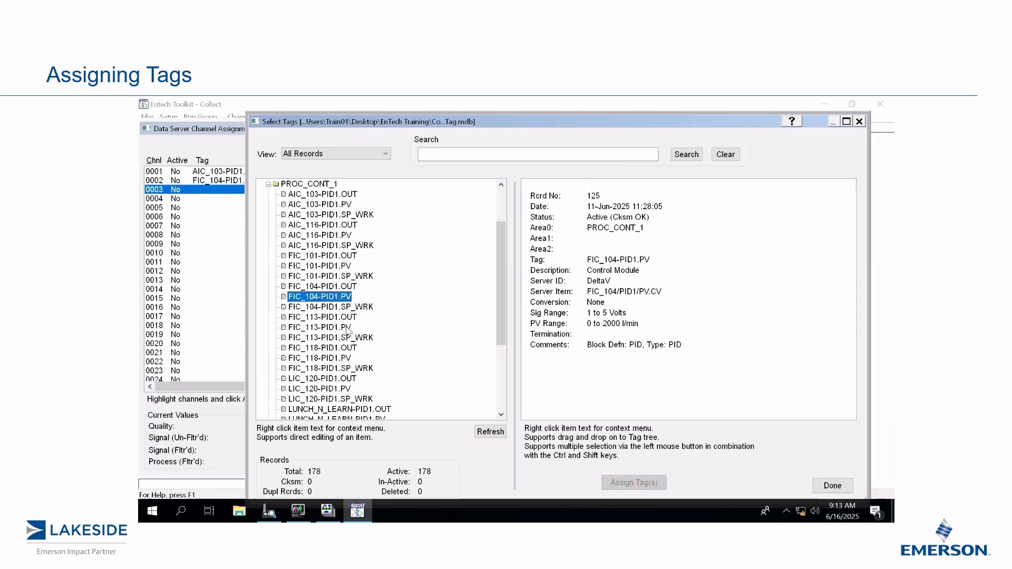
scroll(347, 331, down, 3)
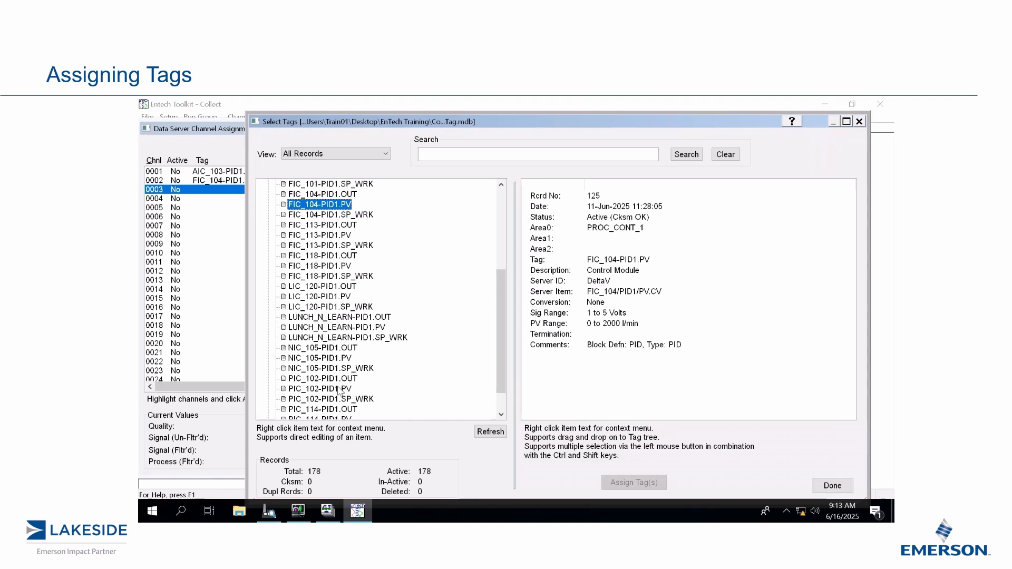
double_click(339, 389)
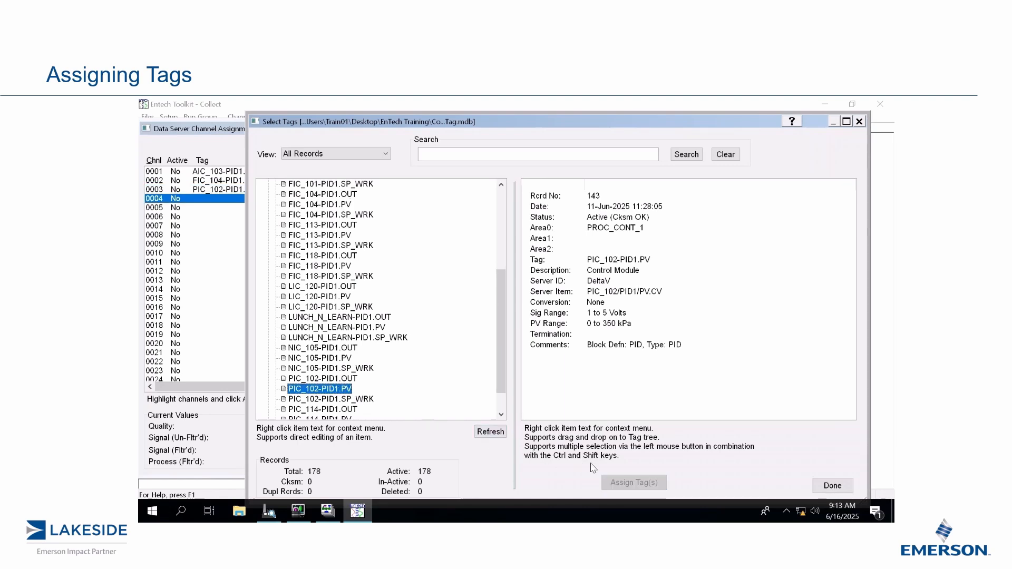
click(829, 486)
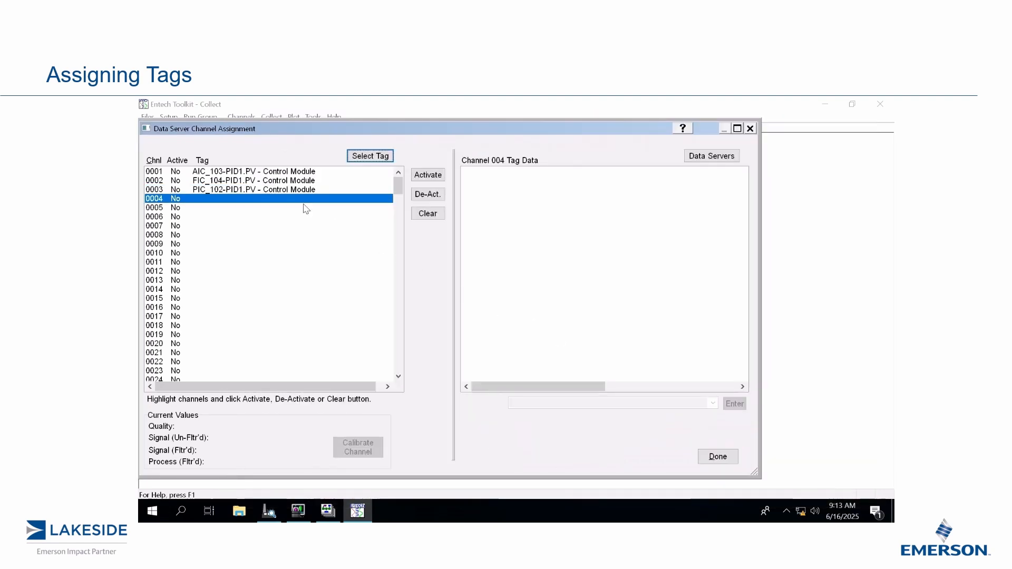
Activate data server channels 1, 2 and 3 individually and close the channel assignment.
click(285, 171)
click(434, 177)
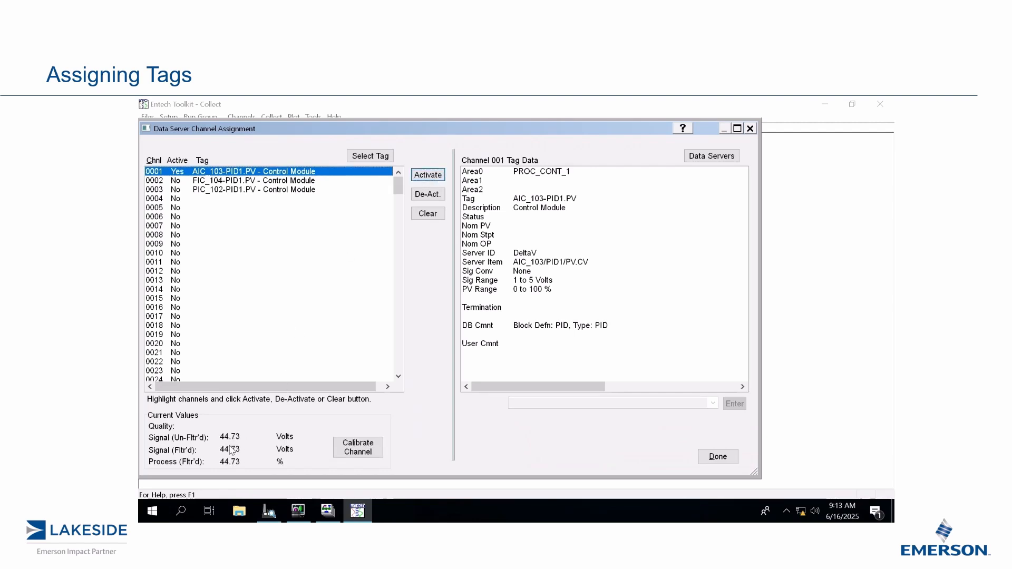
click(269, 182)
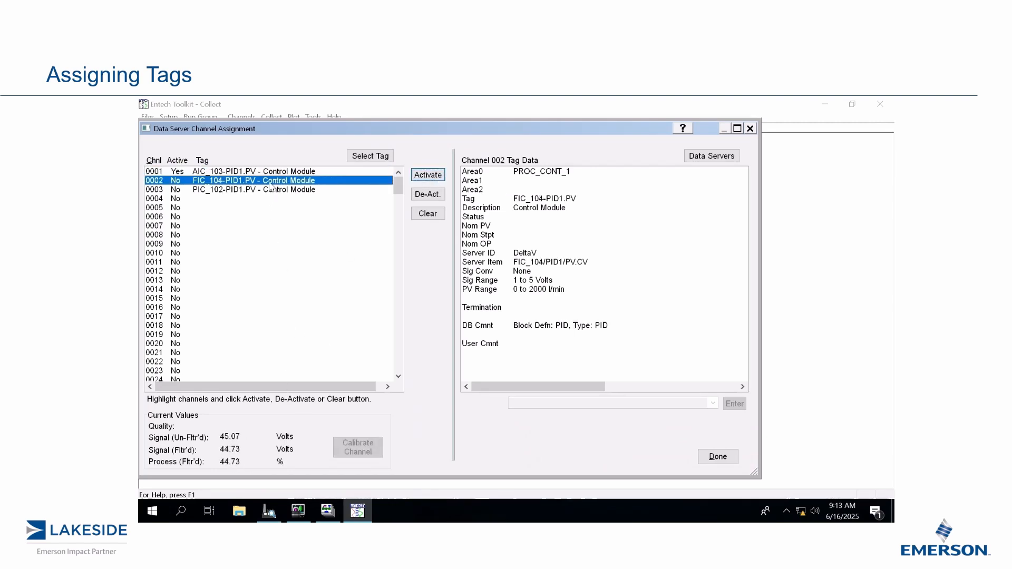
click(428, 176)
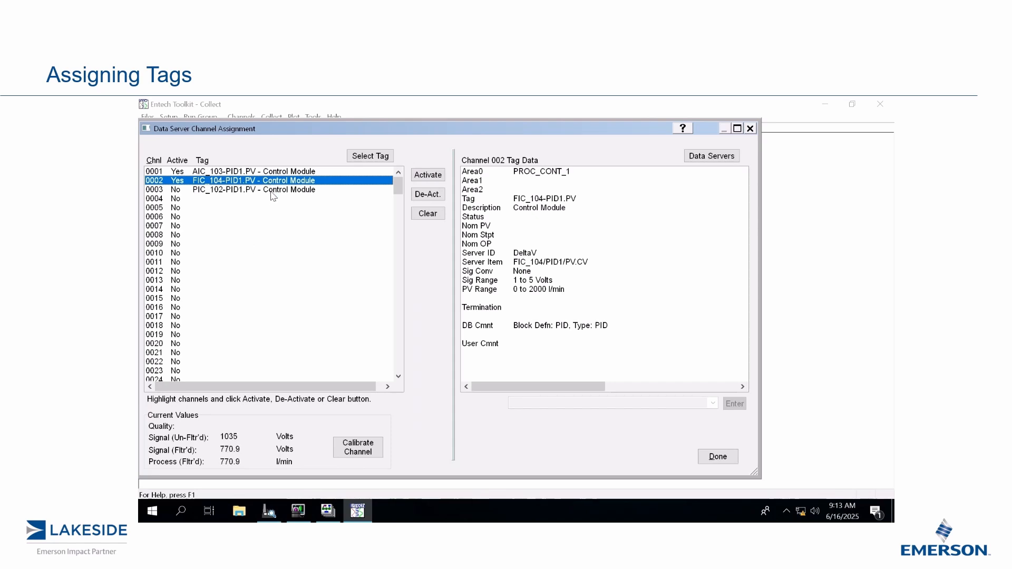
click(272, 192)
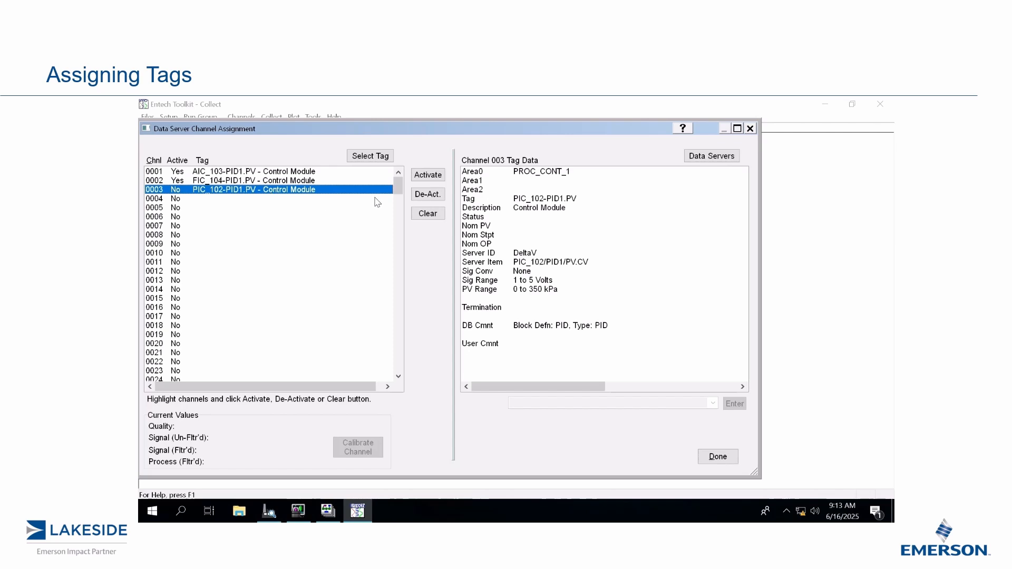
click(428, 179)
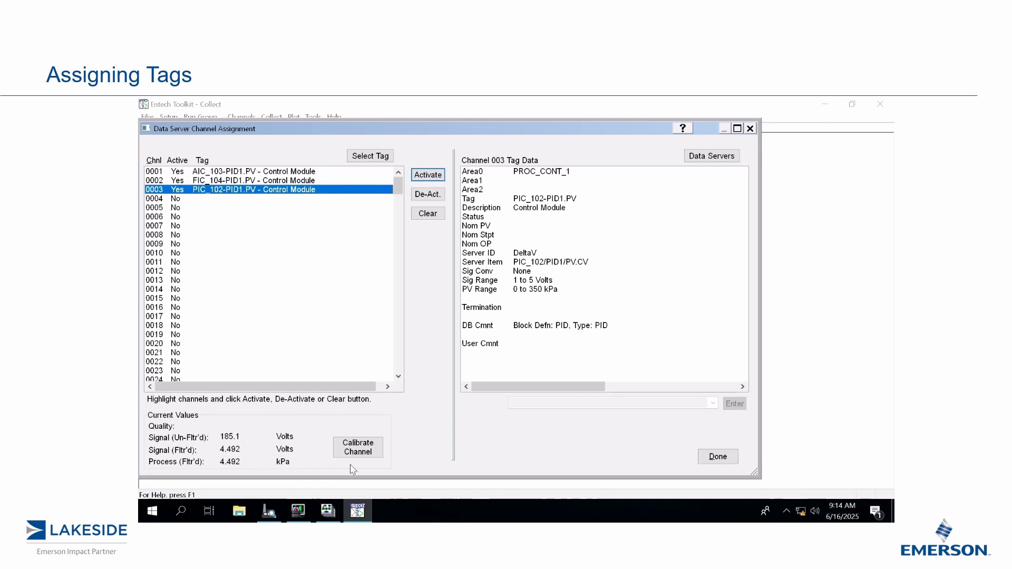
click(719, 459)
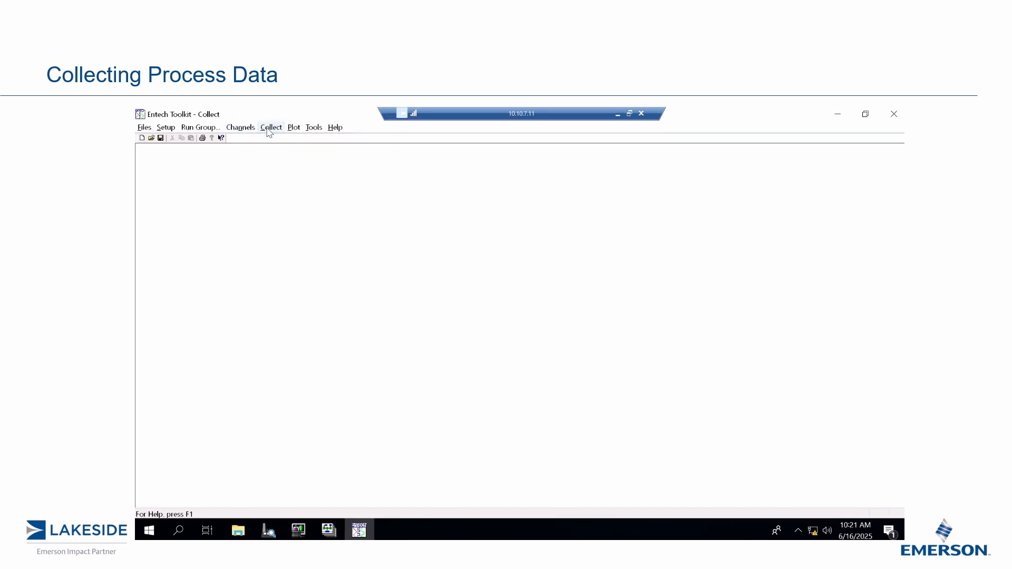
Review the data server channel assignments to check that the three tagged channels are active.
click(241, 128)
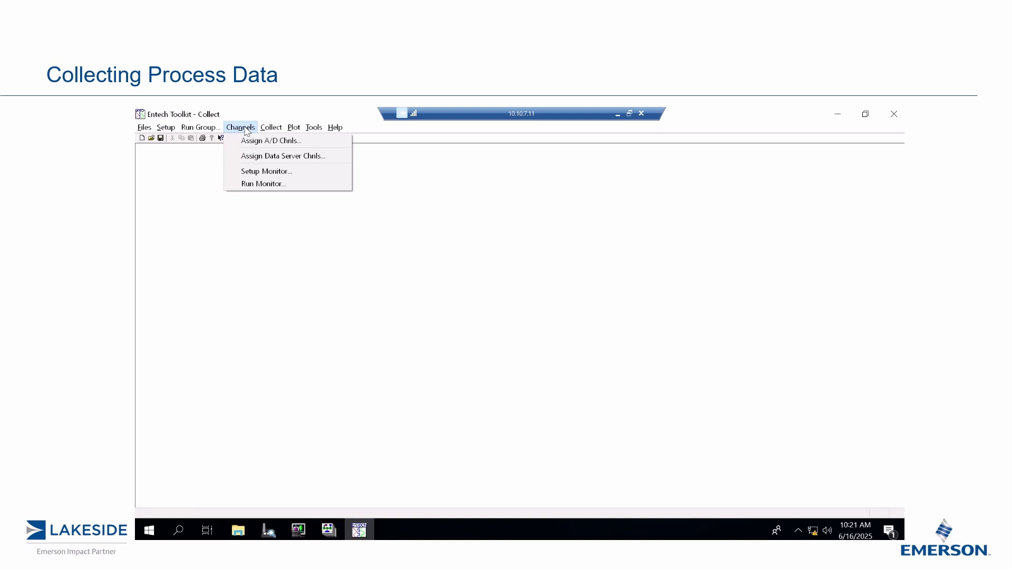
click(250, 157)
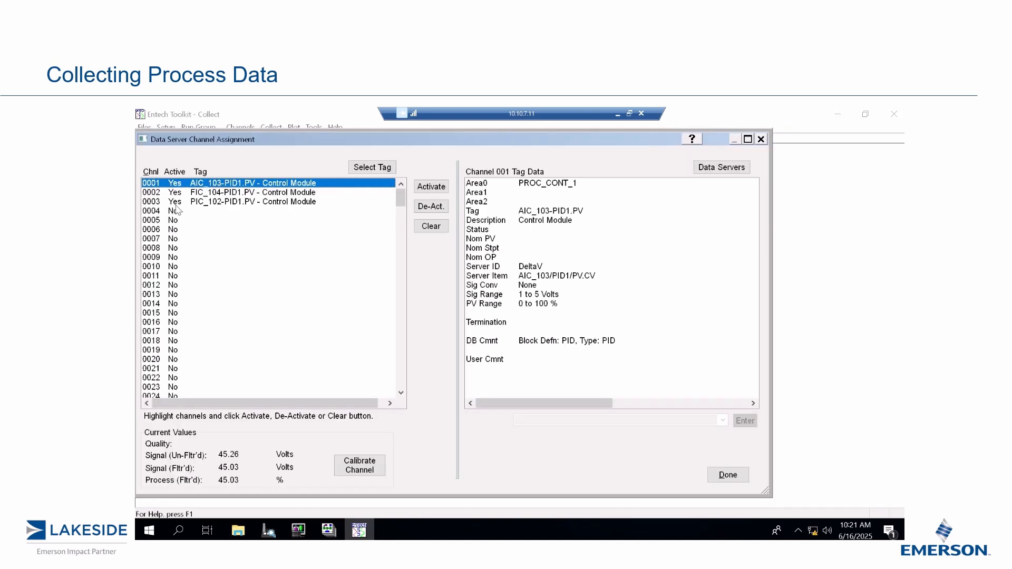
click(728, 475)
Open the run data settings, check the file naming, and add a global run note reading "Initial Run".
click(271, 127)
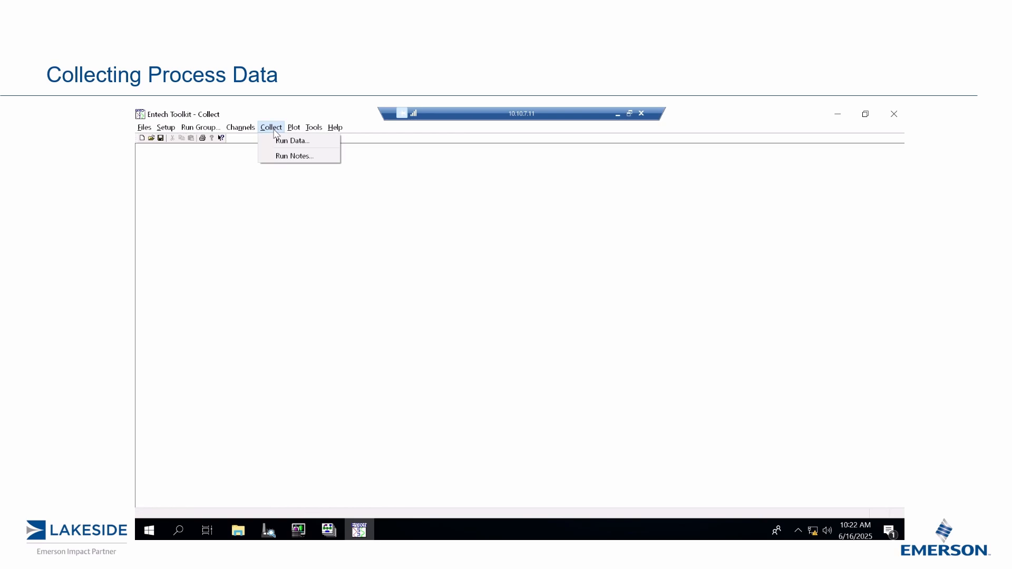
click(288, 142)
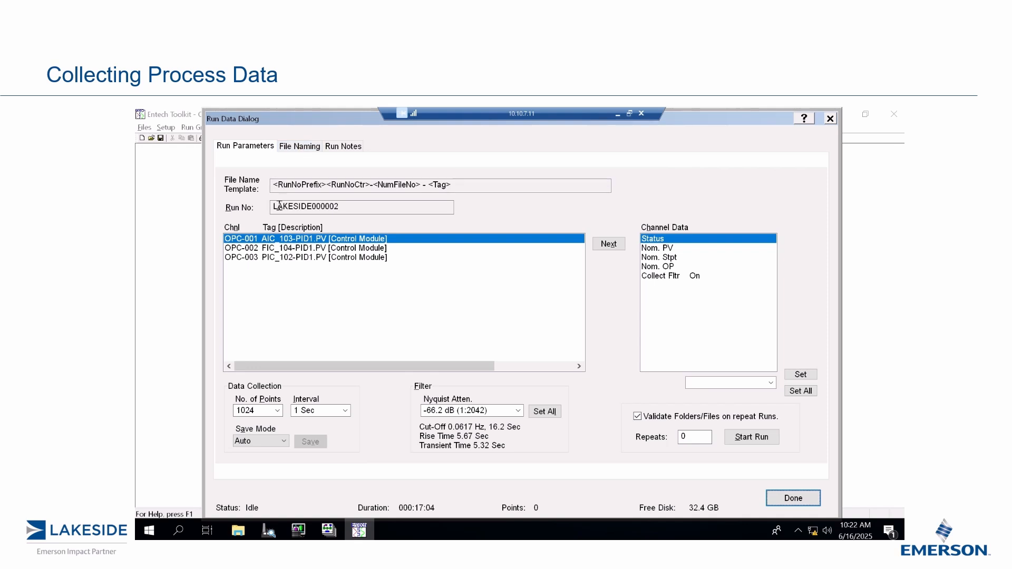
click(306, 148)
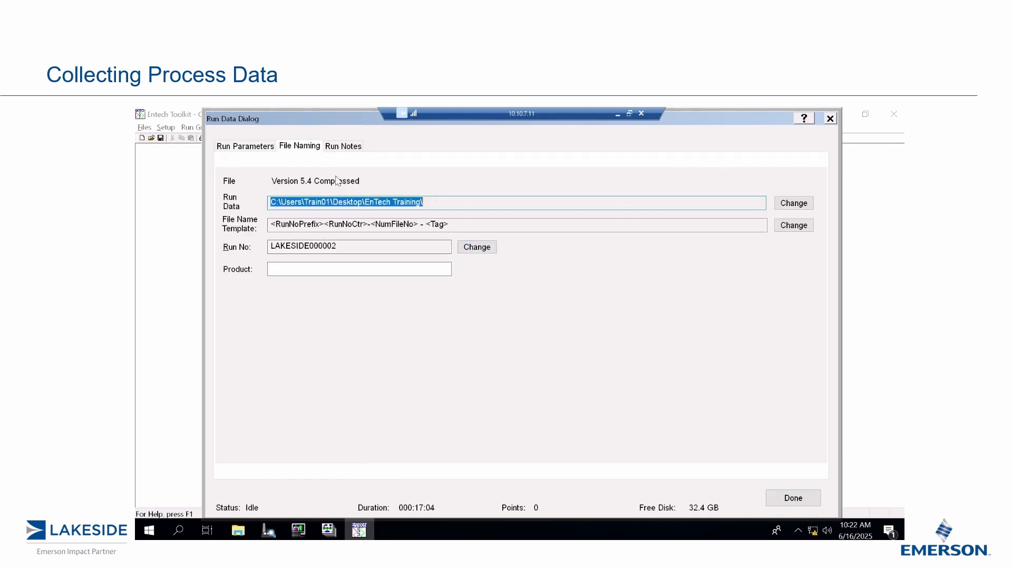
click(346, 148)
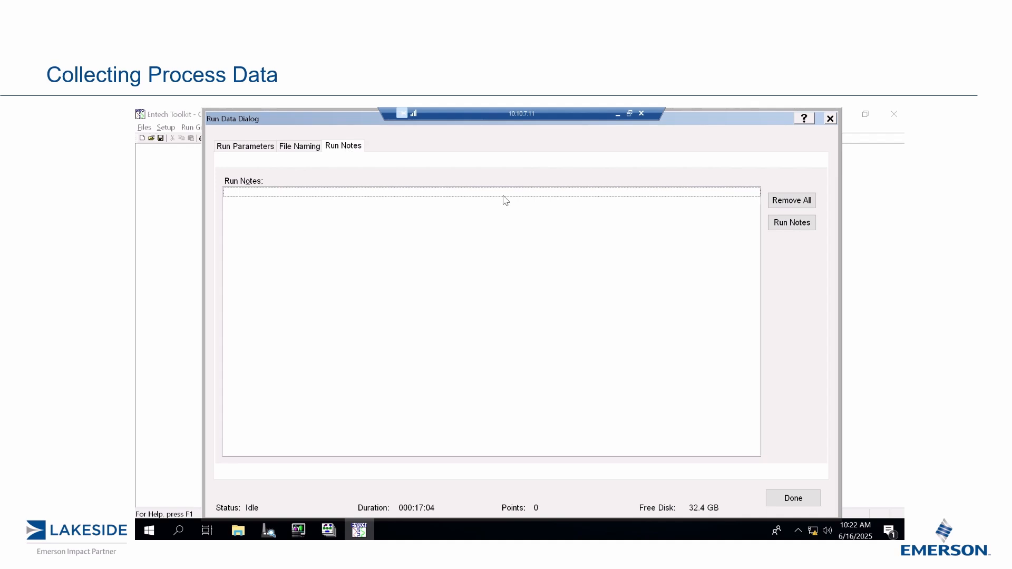
click(783, 223)
click(718, 237)
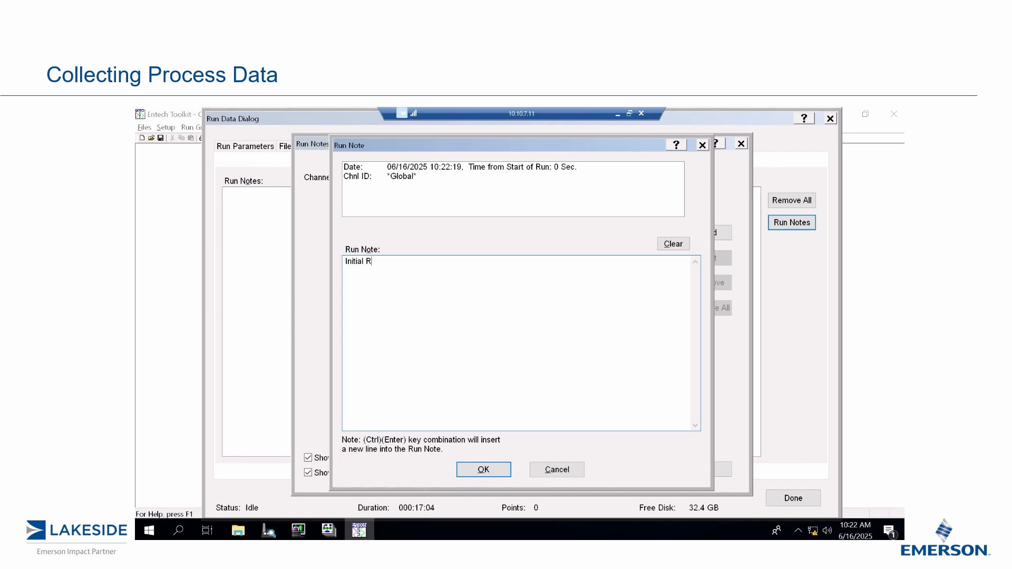
click(485, 468)
click(688, 472)
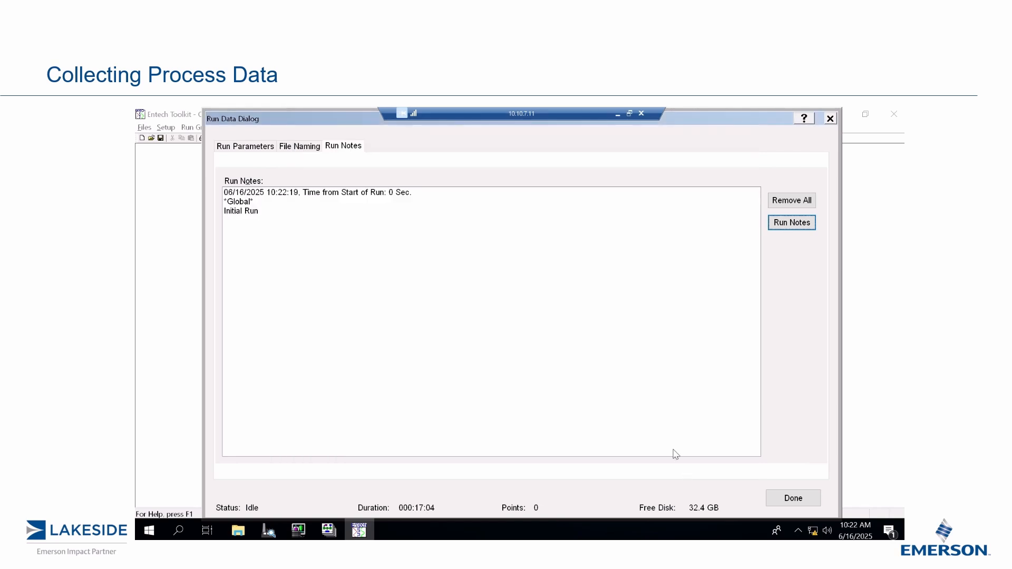
Set the number of data collection points to 28800 in the run parameters.
click(252, 150)
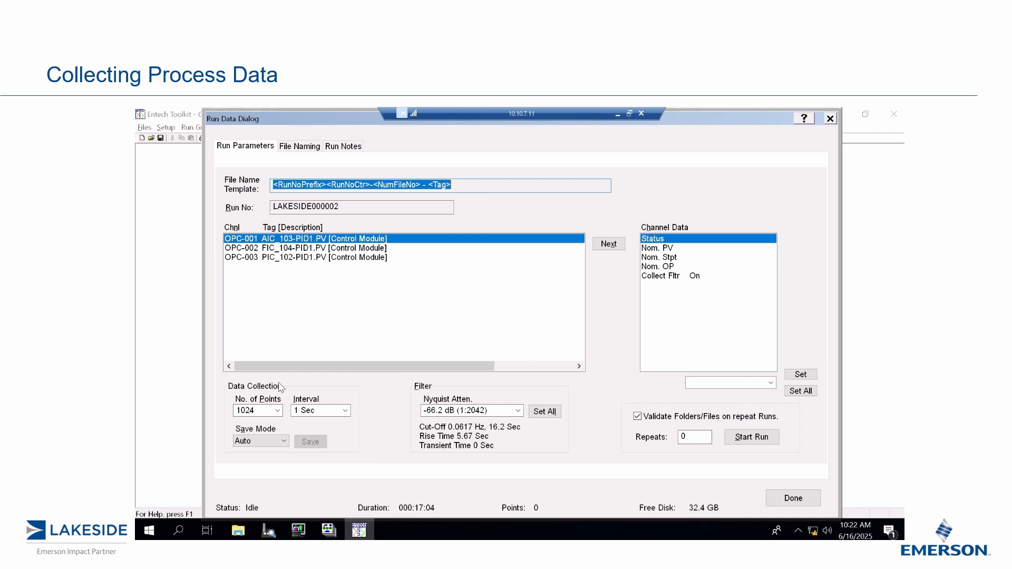
click(277, 412)
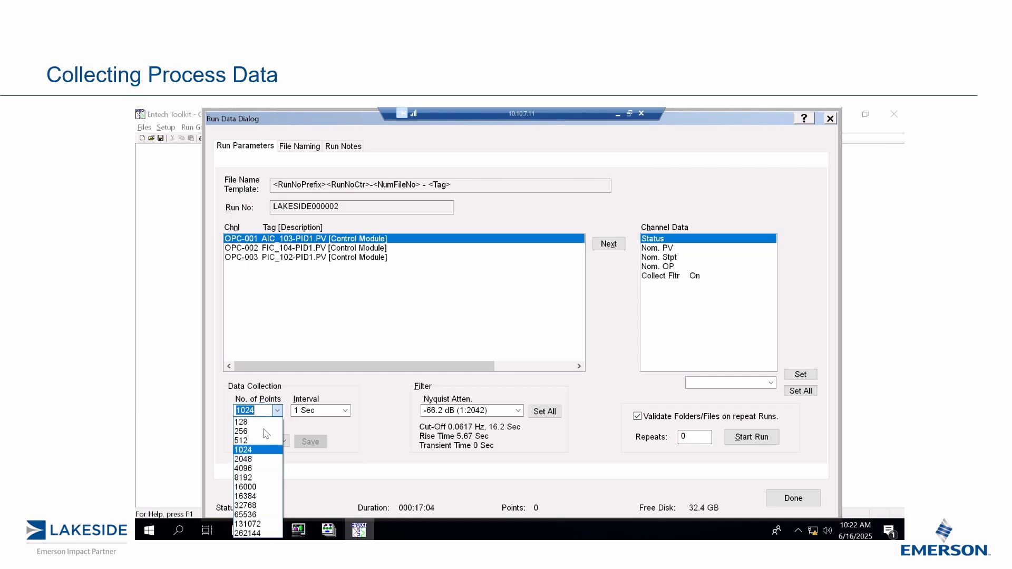
click(263, 411)
text(28800)
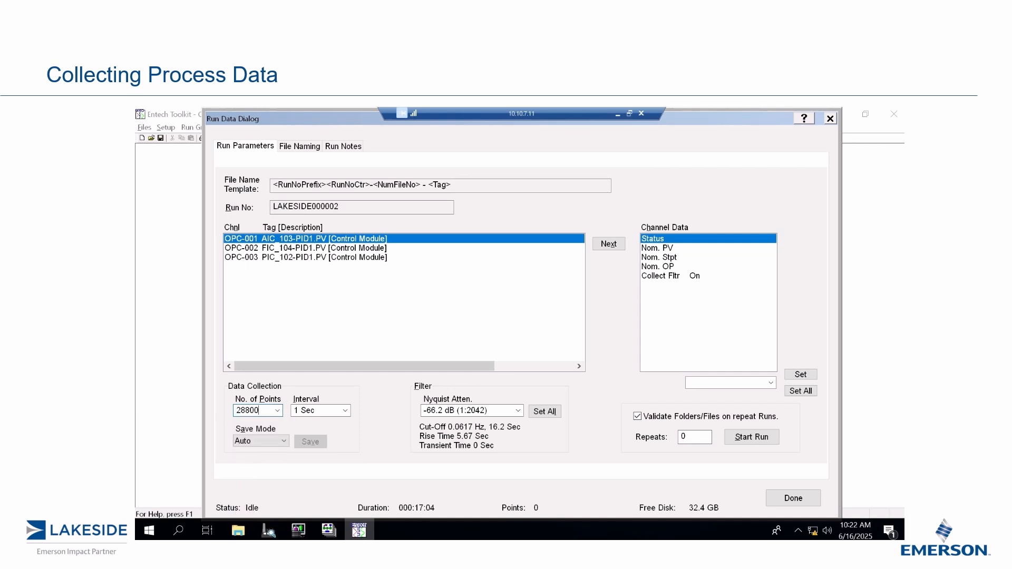
Check the save mode options and set the Nyquist attenuation filter to None.
click(284, 441)
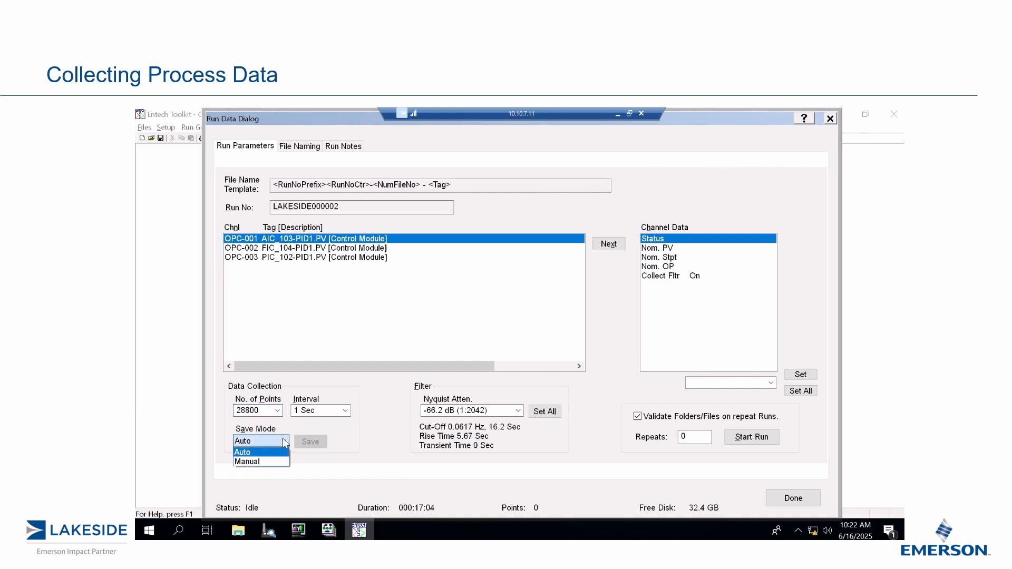
click(362, 439)
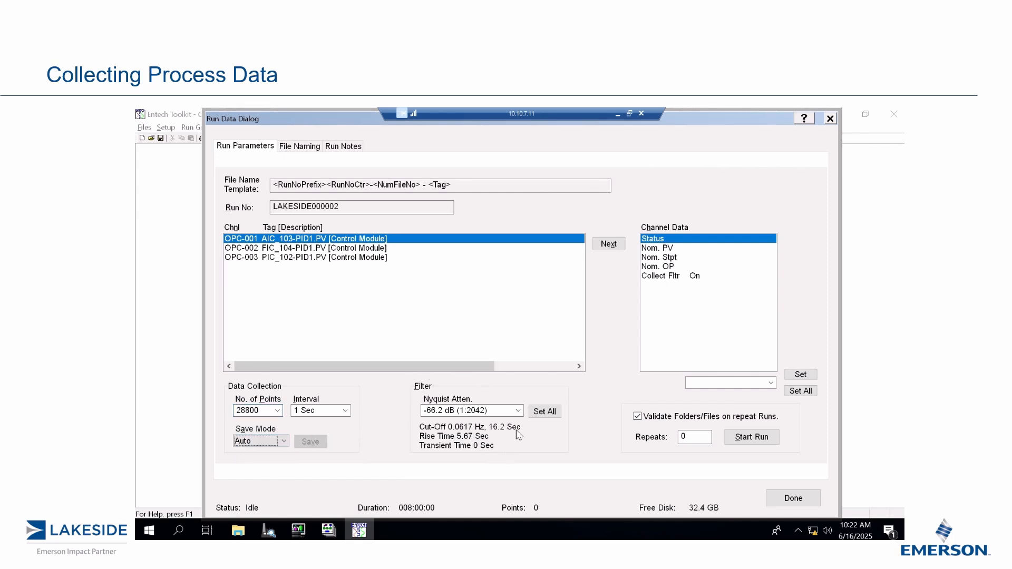
click(519, 411)
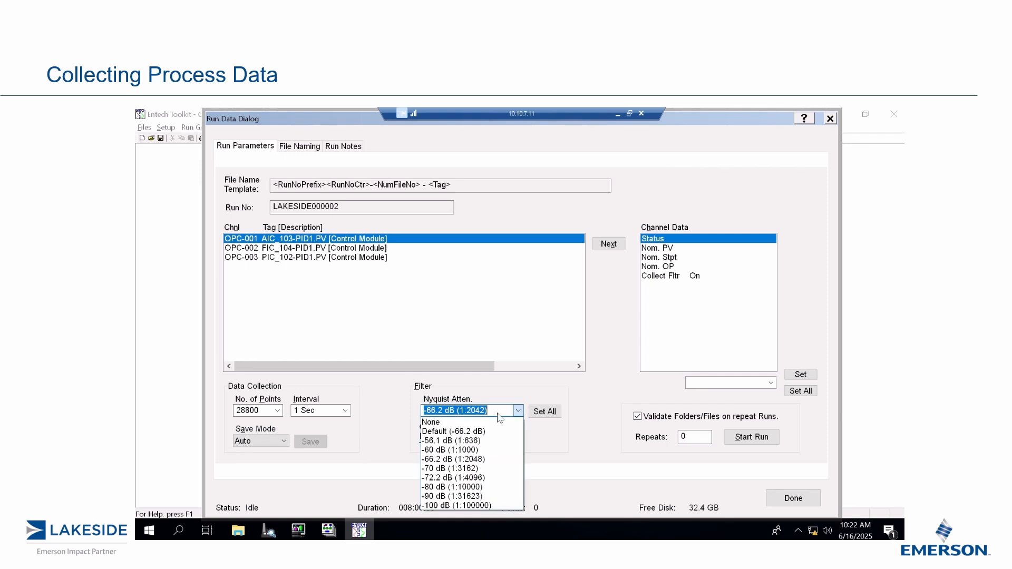
click(474, 423)
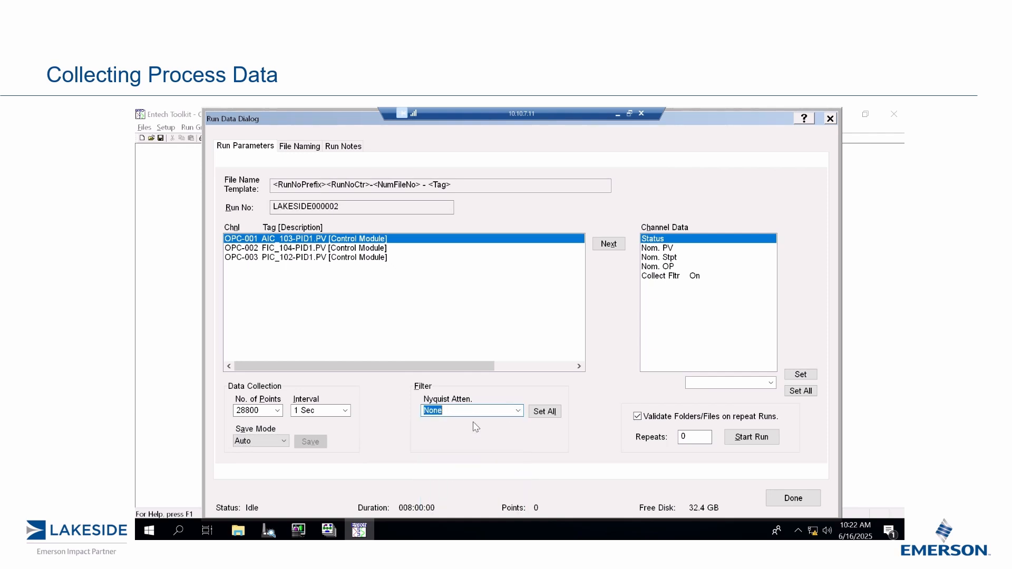
Start the data collection run and set its number of repeats to 99.
click(745, 442)
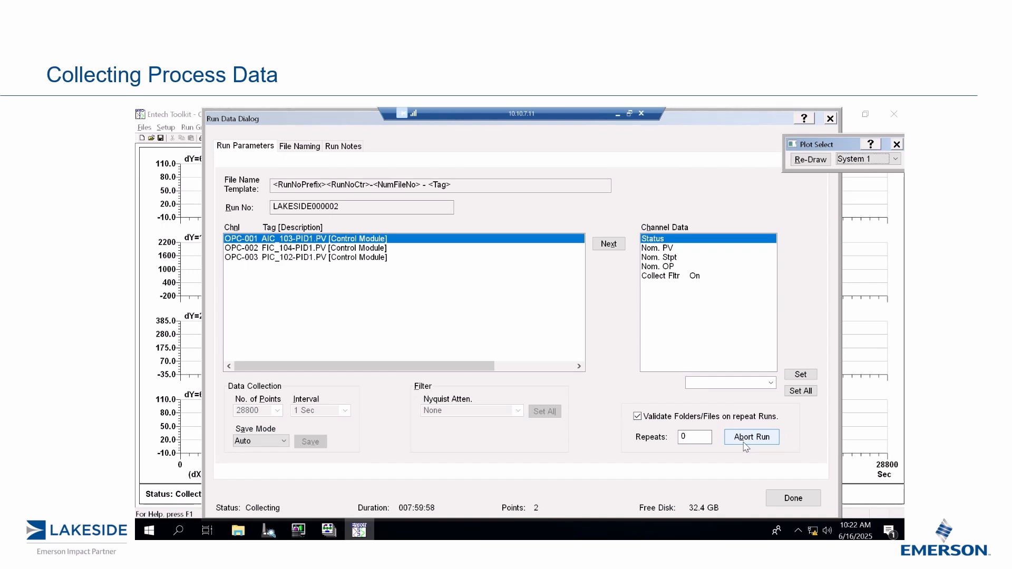
click(696, 436)
text(99)
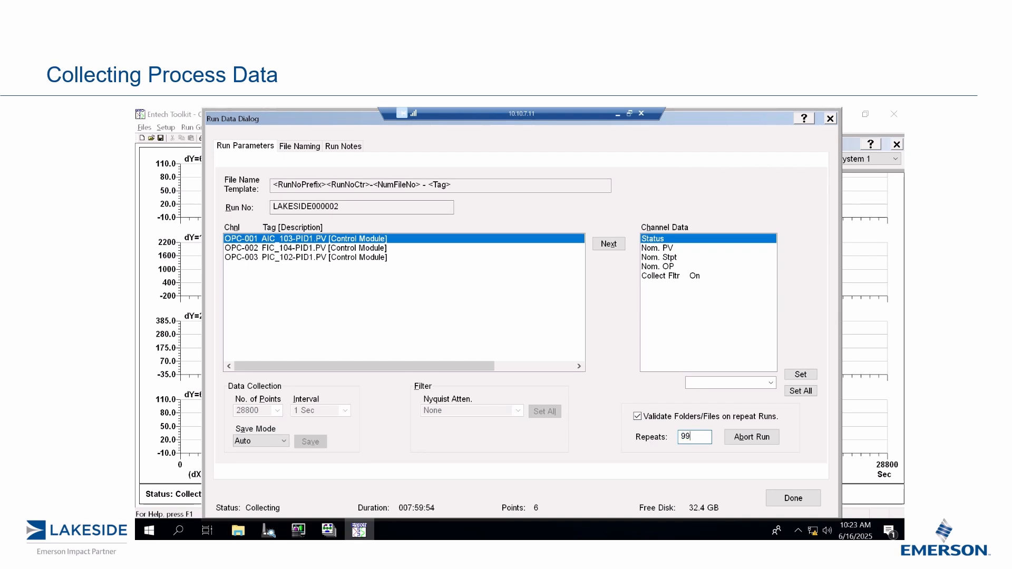
Close the run data settings and set the X scale span of the trend plots to 900 seconds.
click(790, 500)
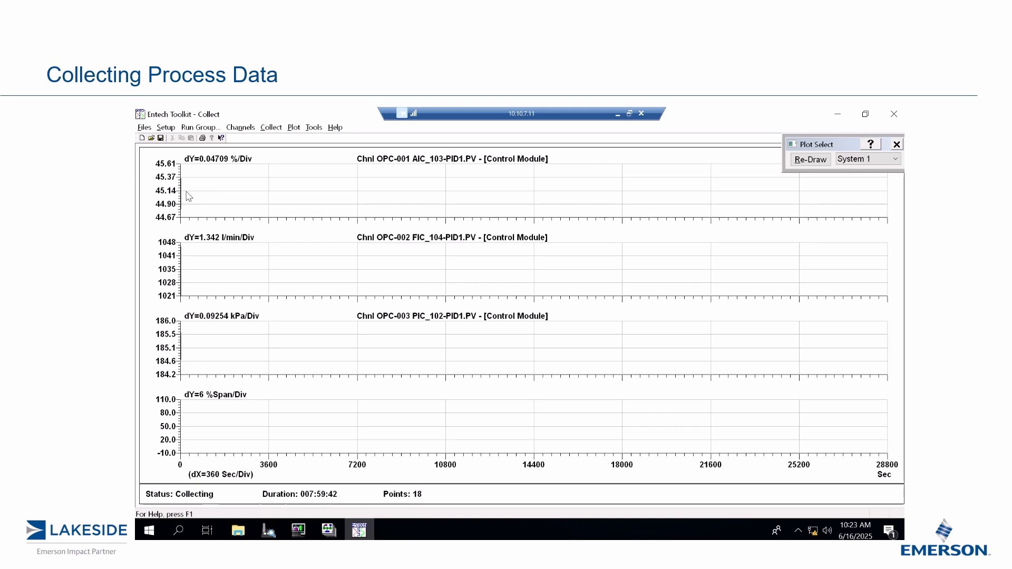
right_click(397, 179)
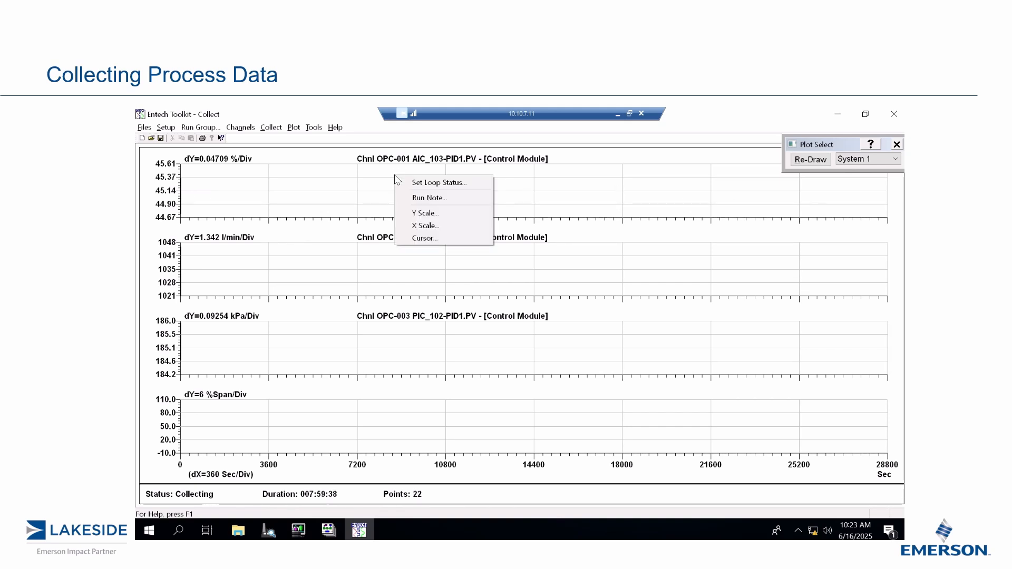
click(431, 225)
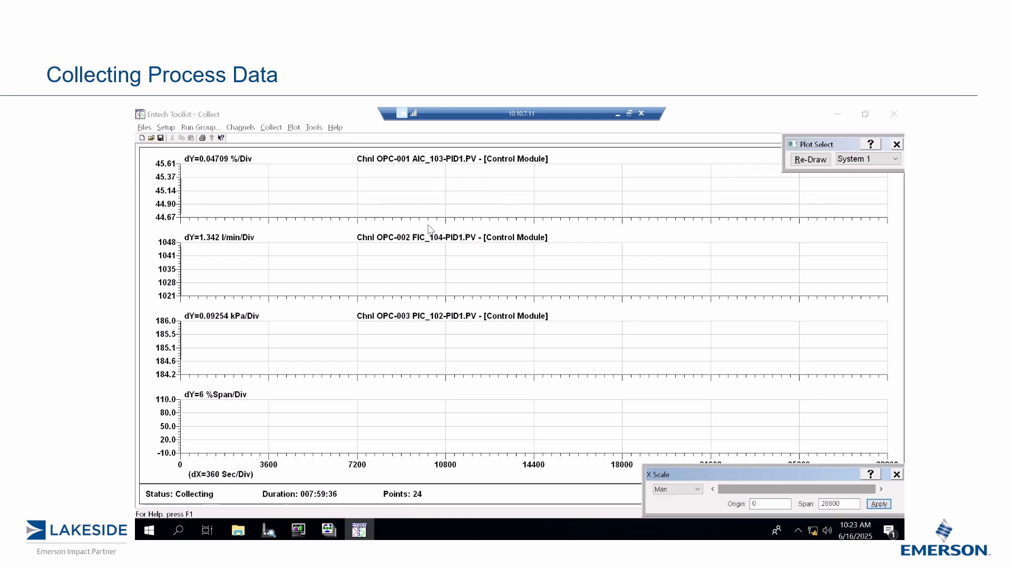
double_click(833, 504)
text(9)
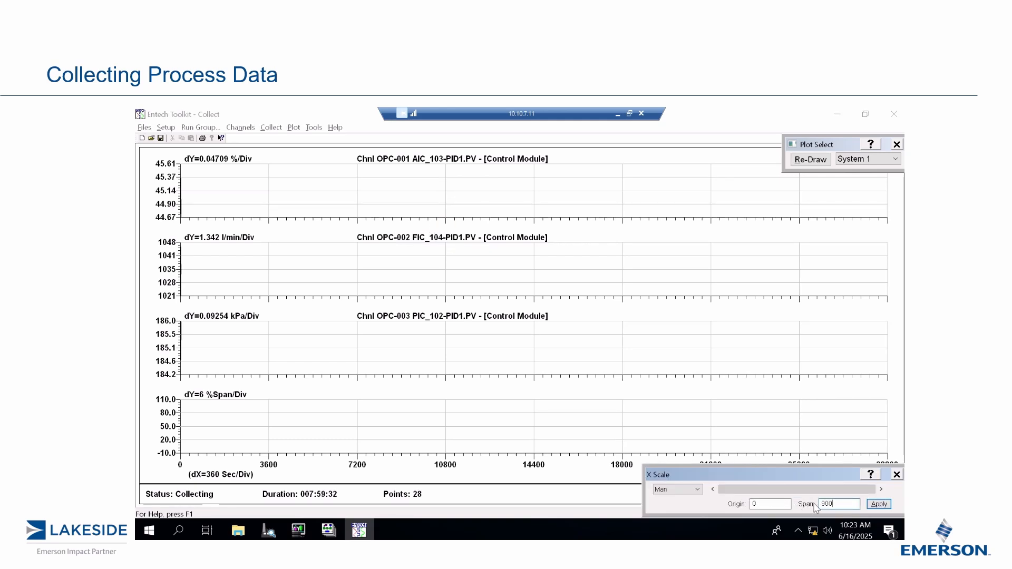
text(00)
click(879, 504)
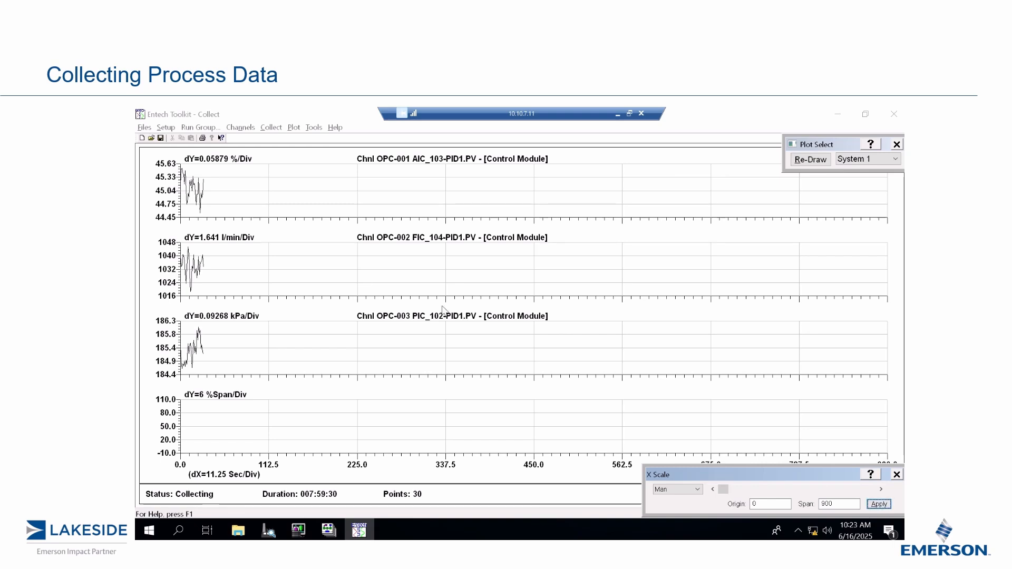
Add a run note reading "another note" to the AIC_103-PID1.PV channel and redraw the plots.
right_click(235, 187)
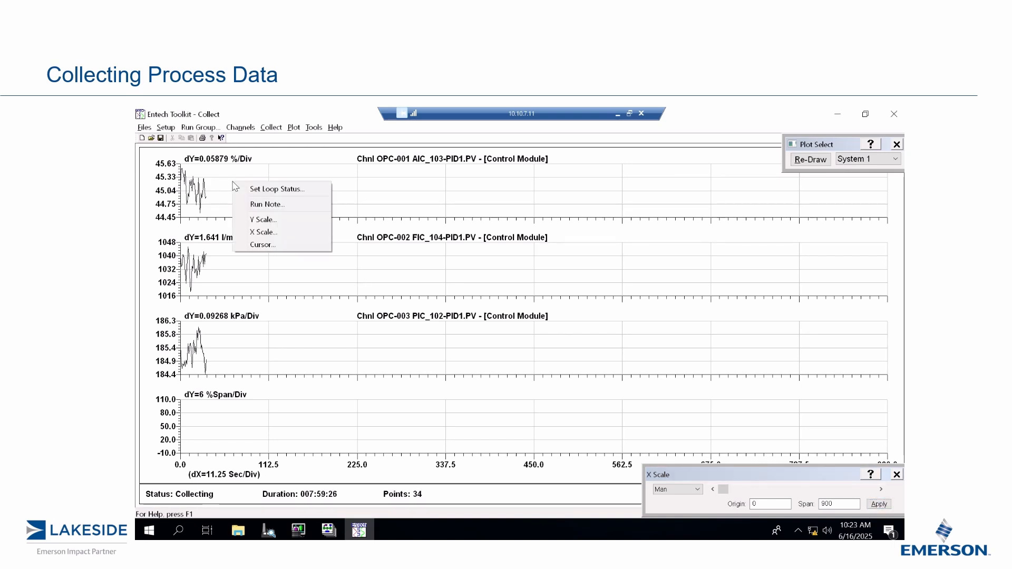
click(258, 206)
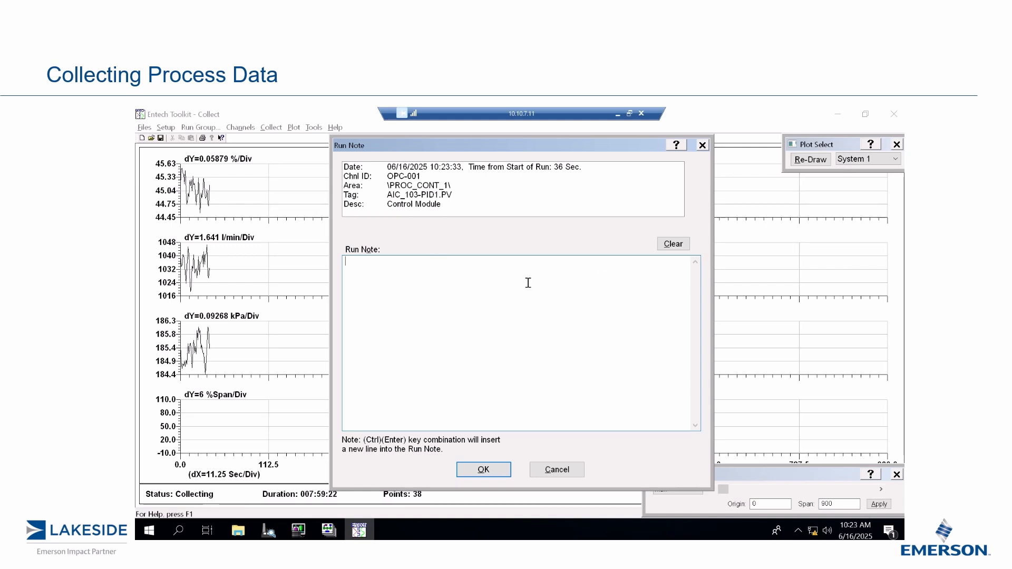
text(another note)
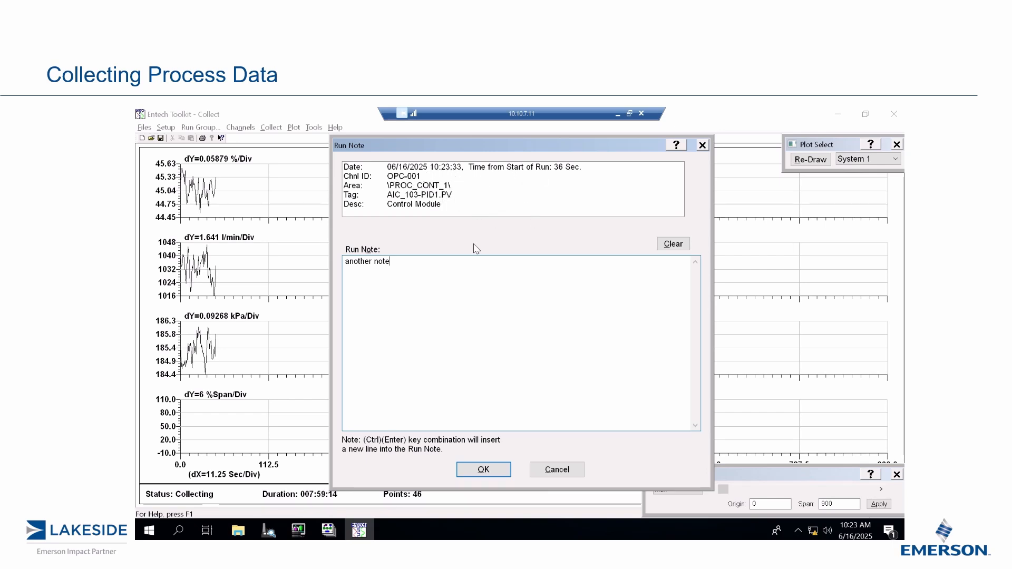
click(483, 469)
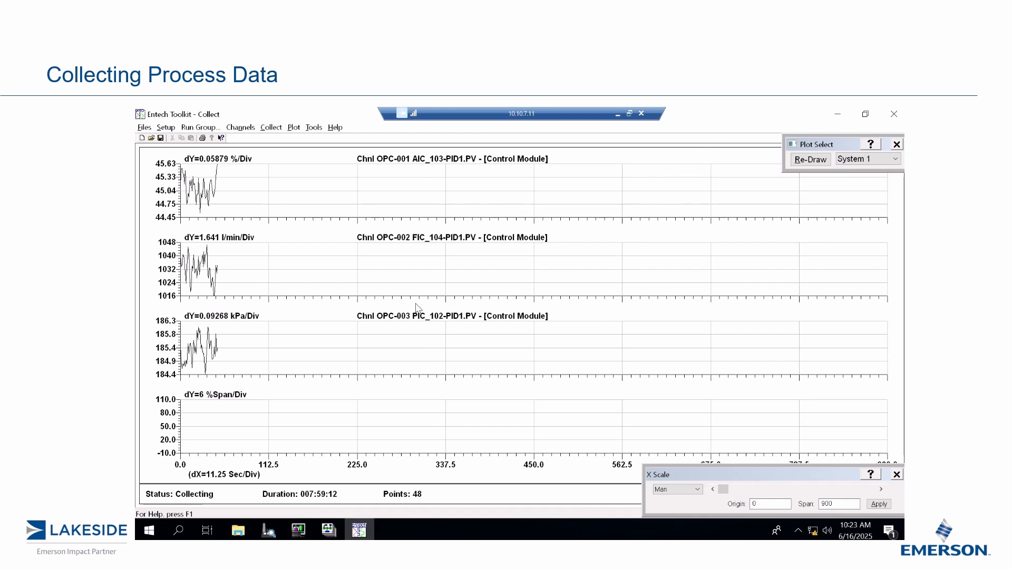
click(807, 162)
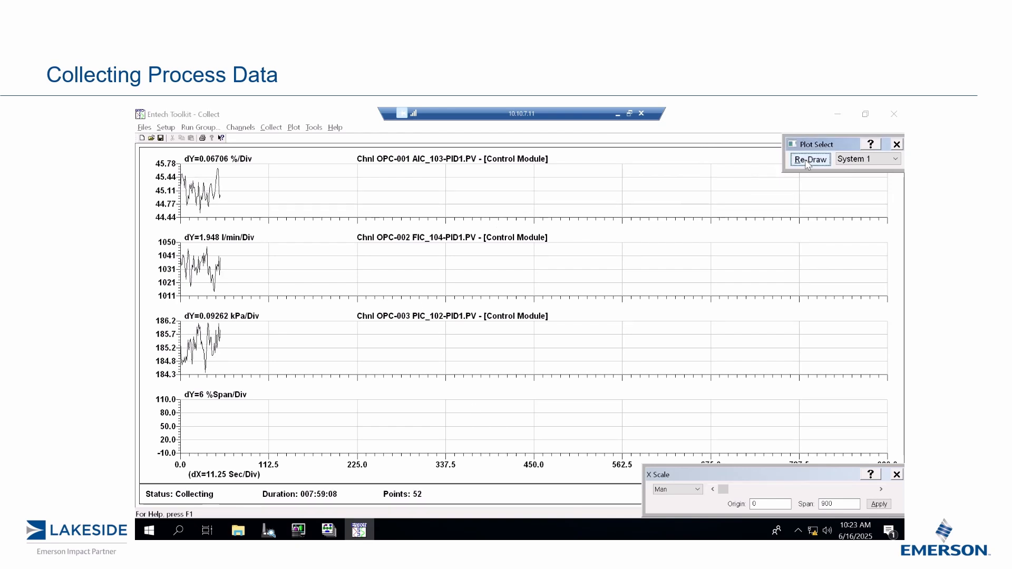